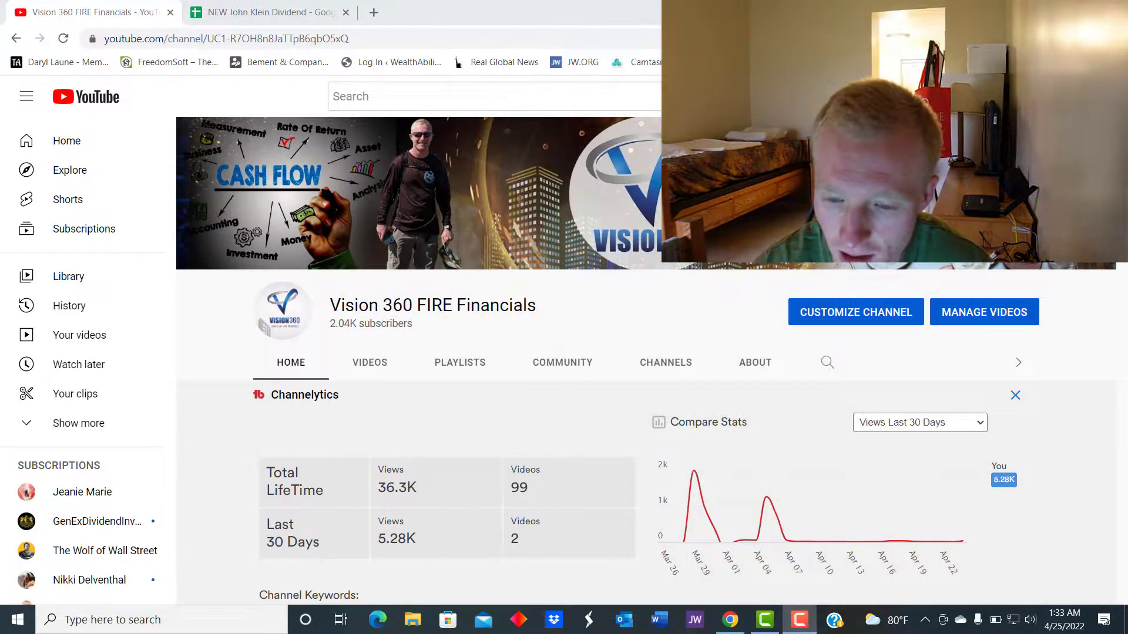
left_click(290, 18)
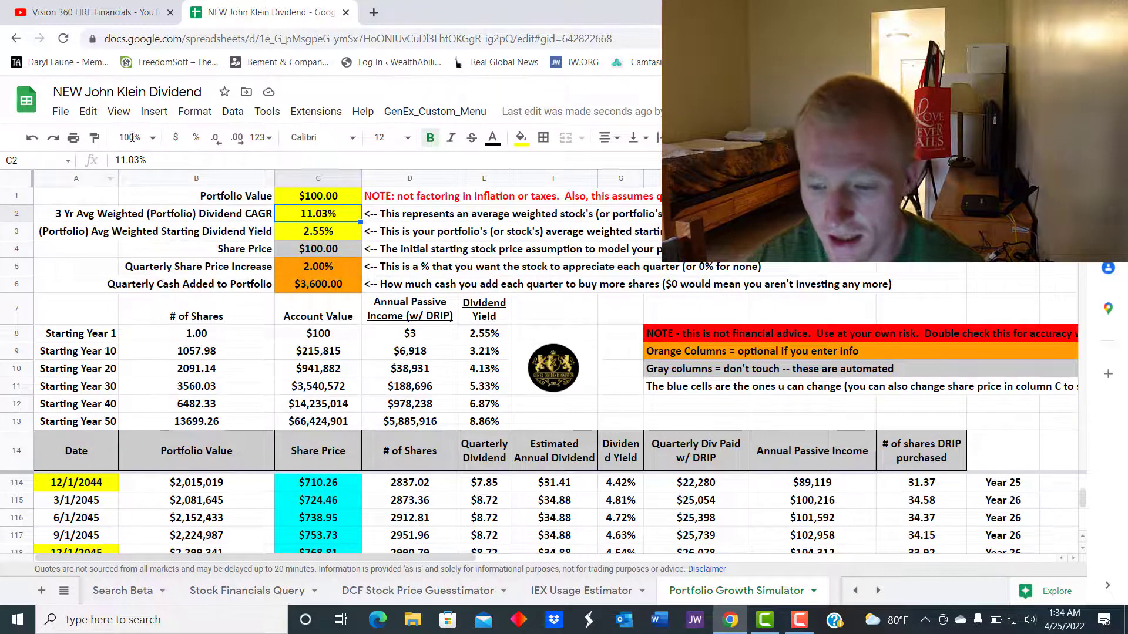
left_click(336, 201)
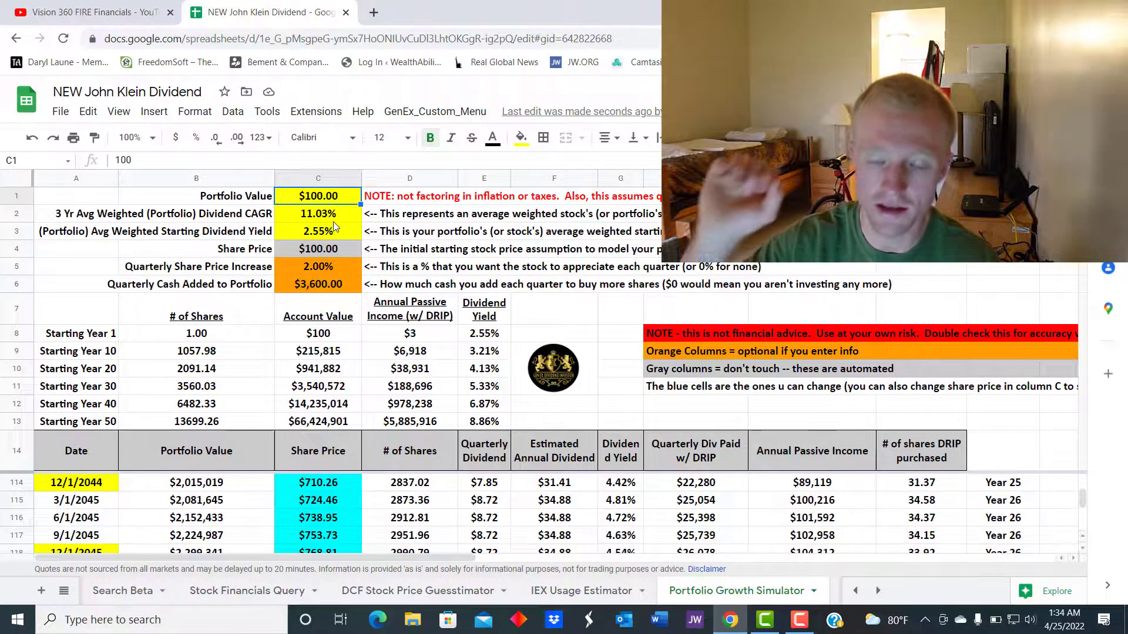
left_click(334, 218)
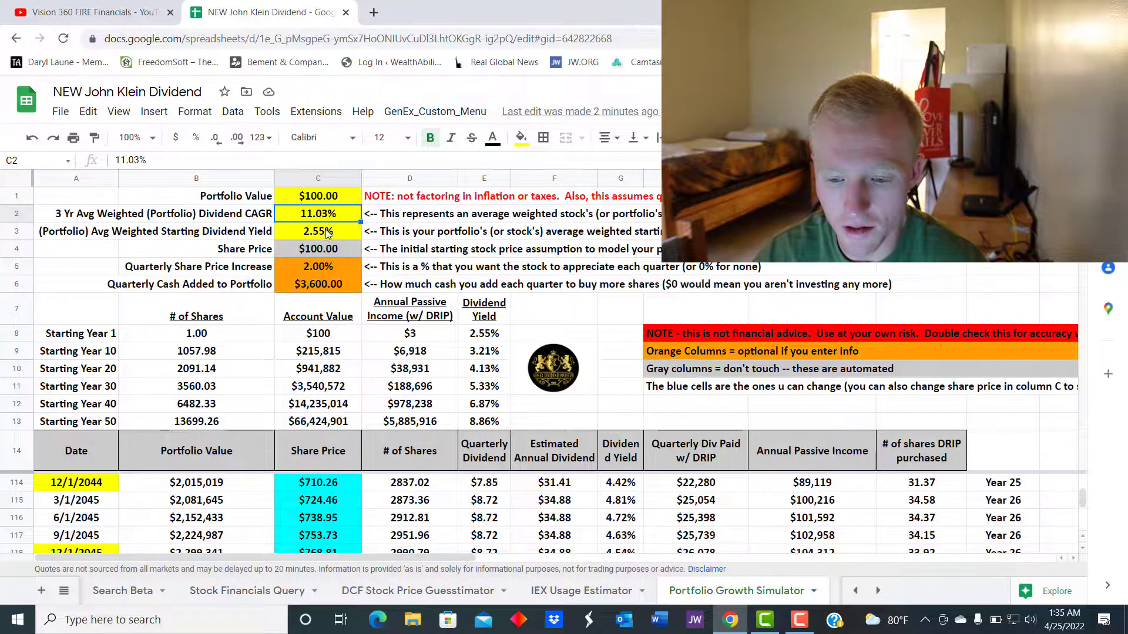
left_click(327, 233)
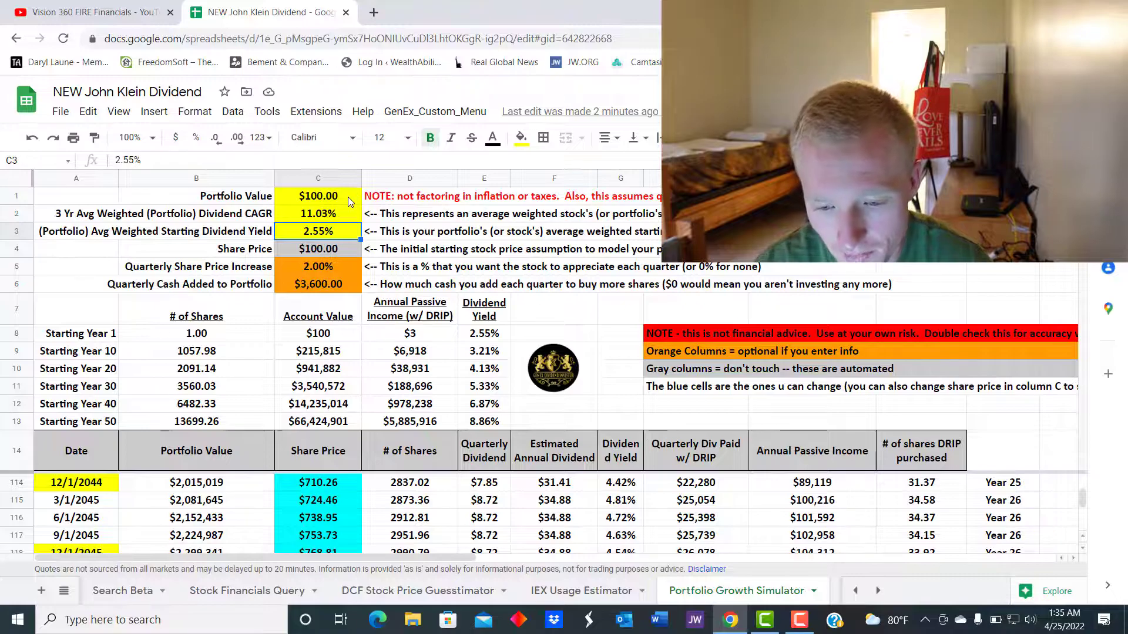
left_click(333, 253)
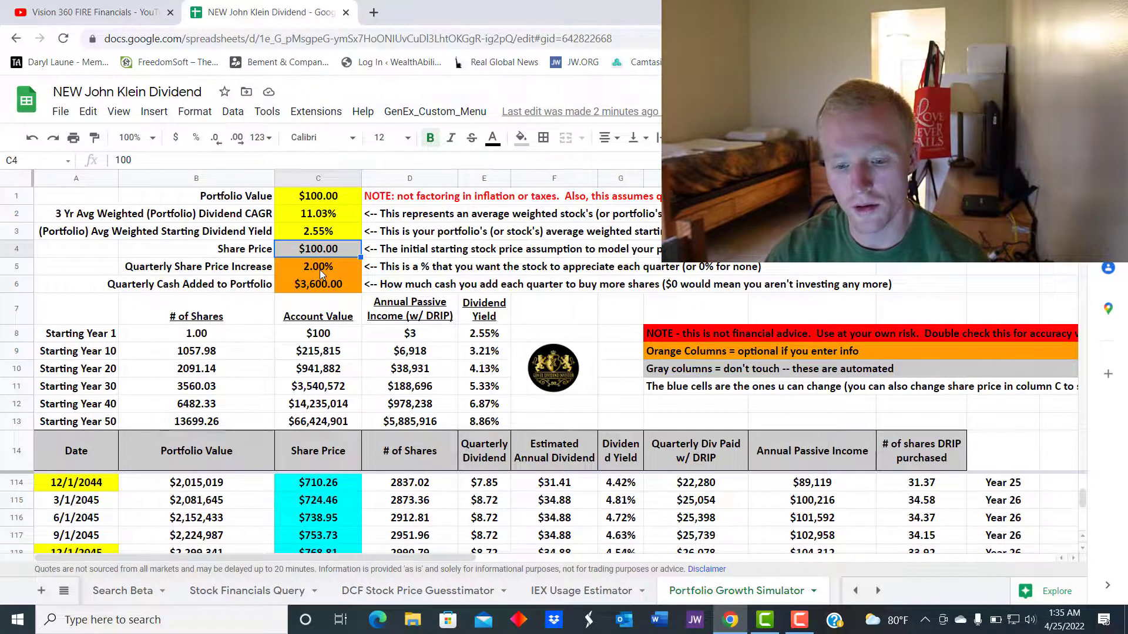
left_click(319, 269)
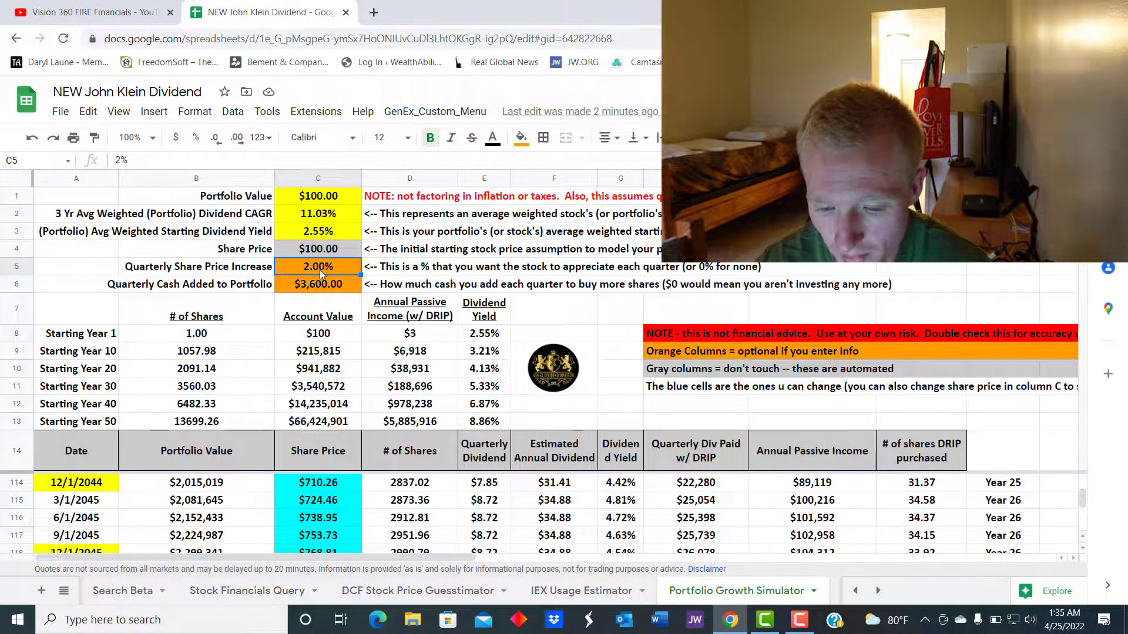
left_click(320, 286)
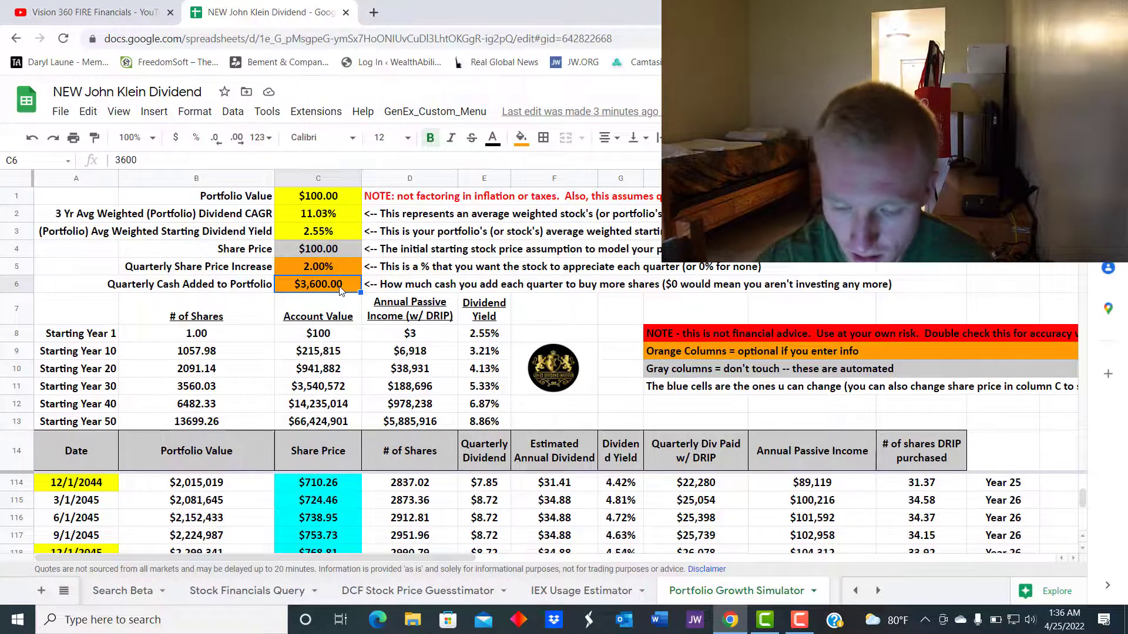
- Enter $1,800 as the quarterly cash added in C6, then view the Portfolio Value formula in B114
type("1,800")
left_click(334, 266)
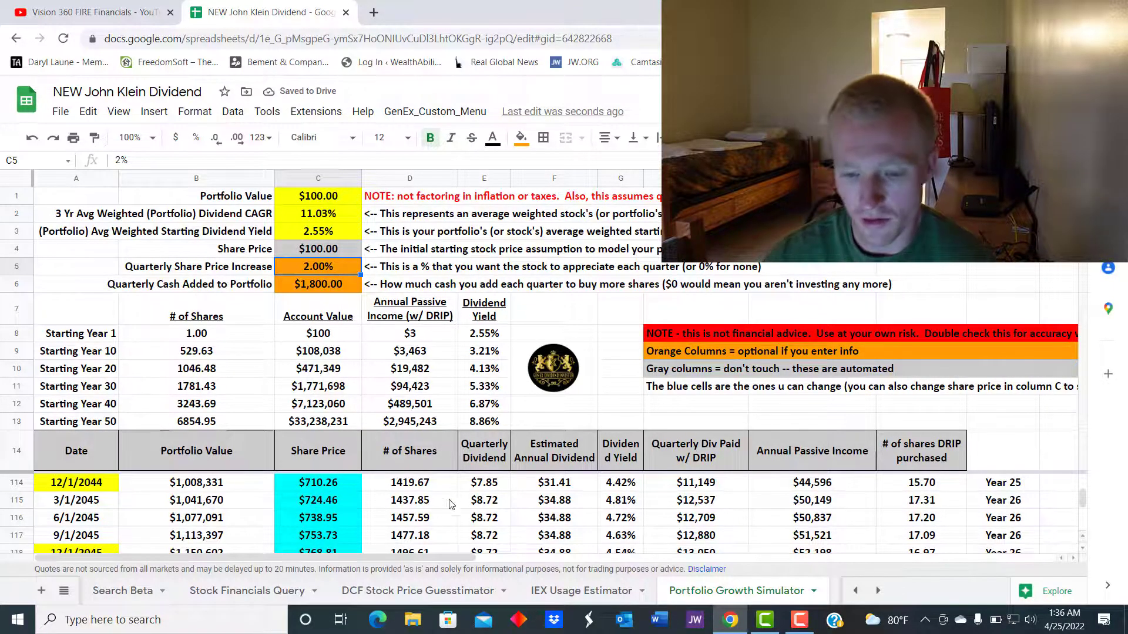
left_click(233, 486)
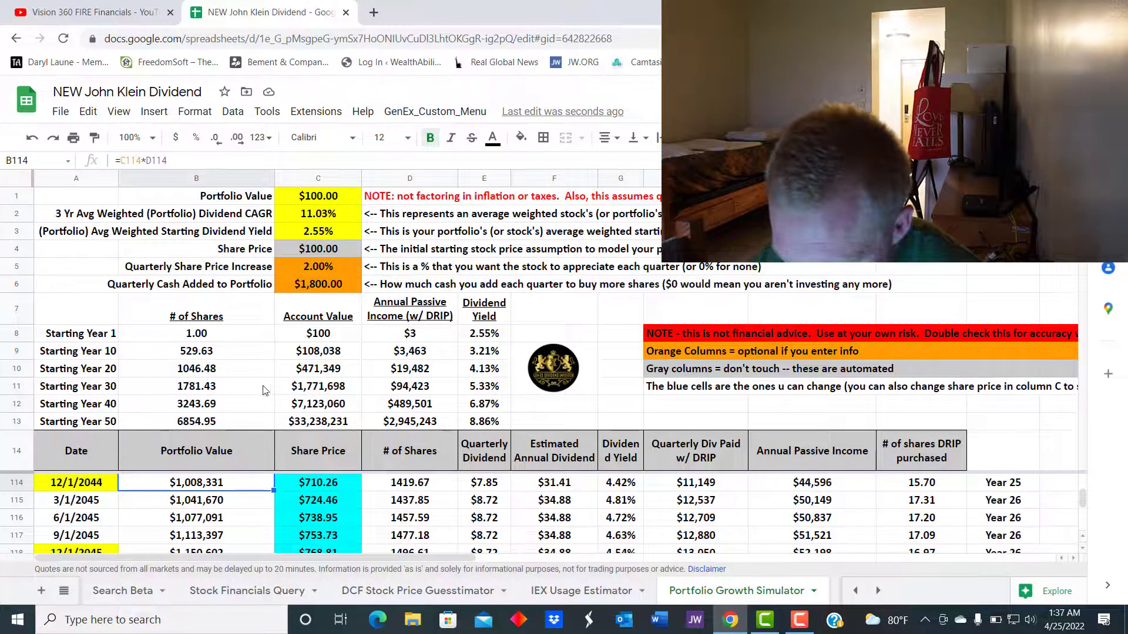
- Review the row-114 shares, dividend and income formulas, then restore quarterly cash added to $3,600
left_click(410, 486)
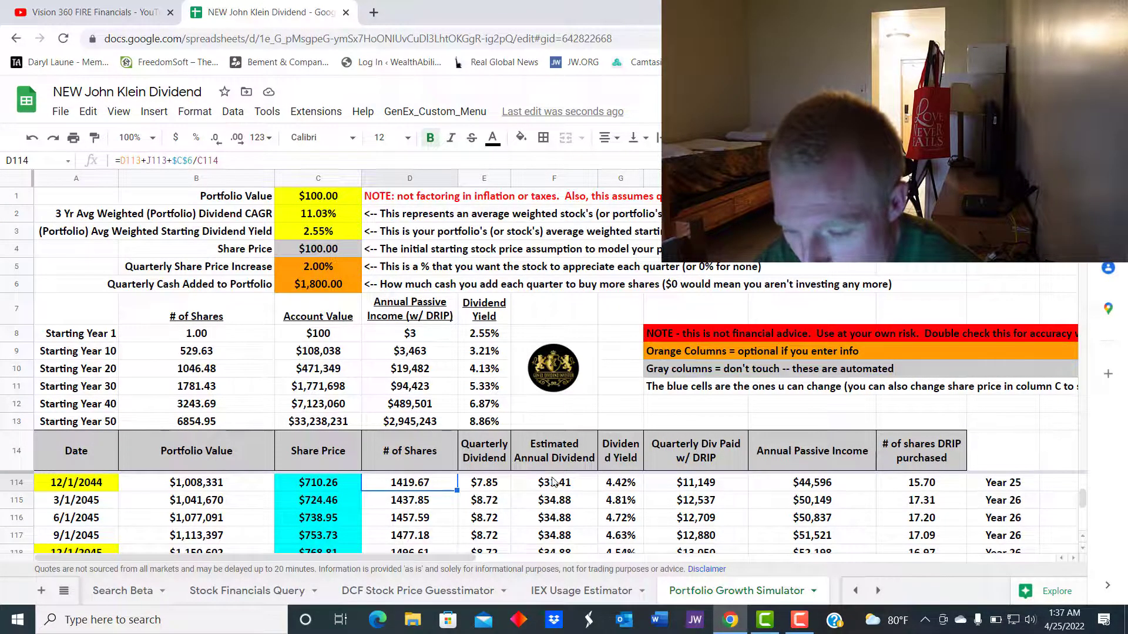
left_click(622, 487)
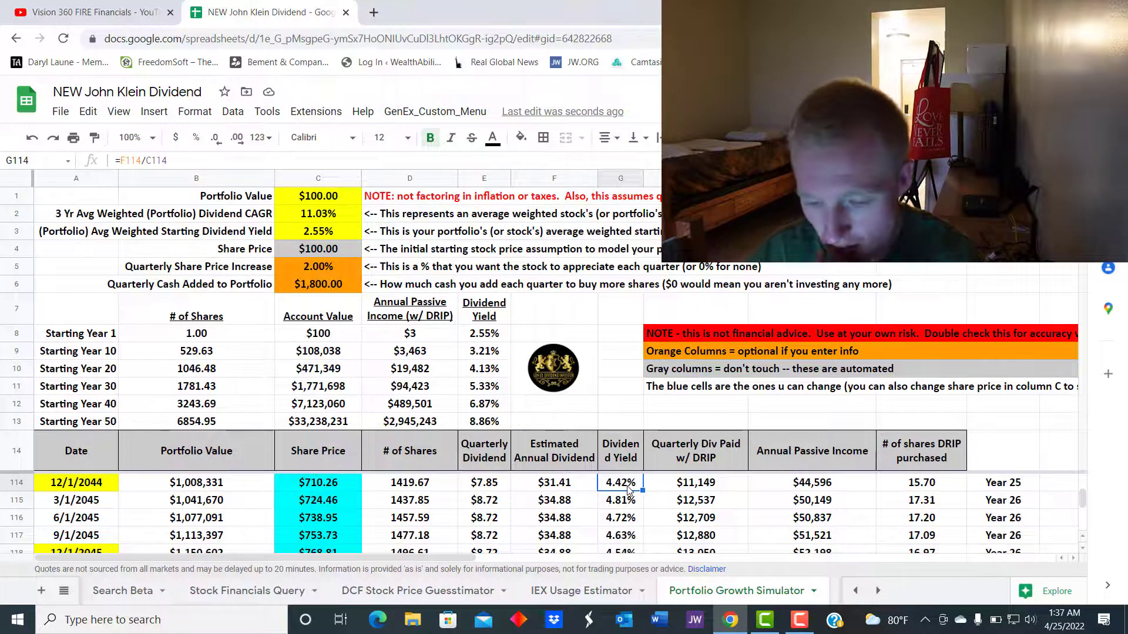
left_click(699, 489)
left_click(827, 488)
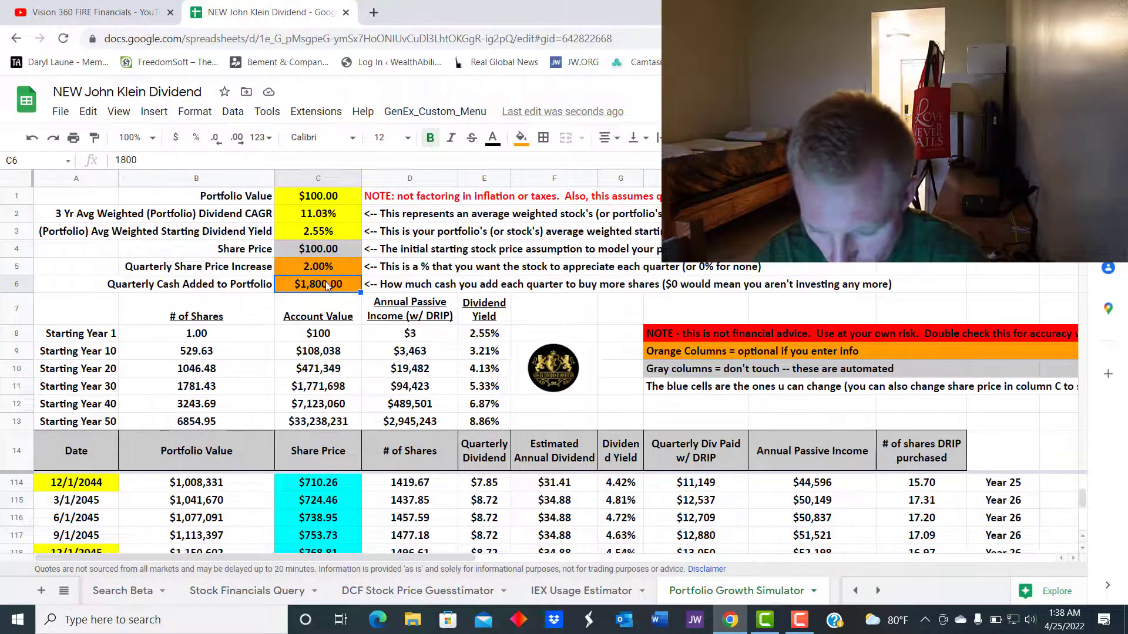
type("3600")
left_click(317, 355)
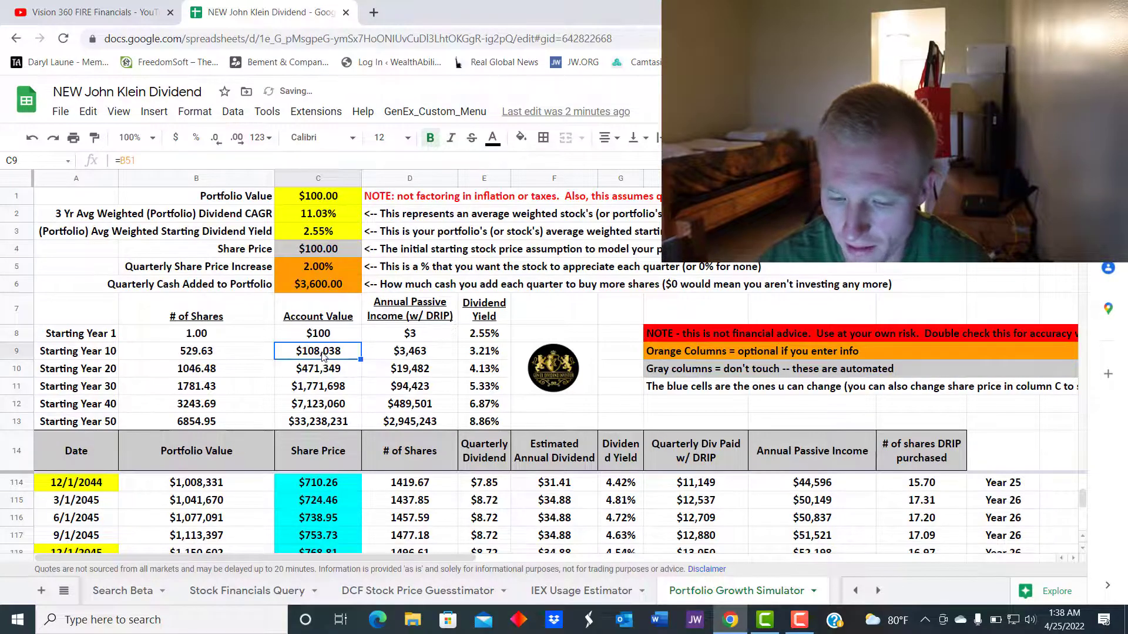
left_click(237, 487)
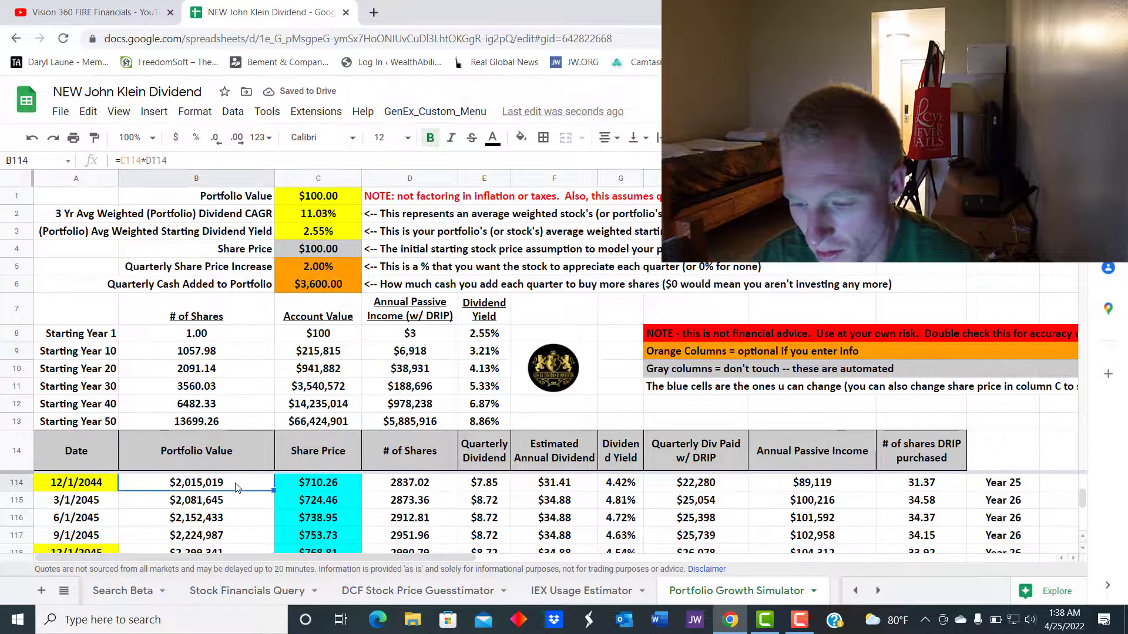
left_click(805, 487)
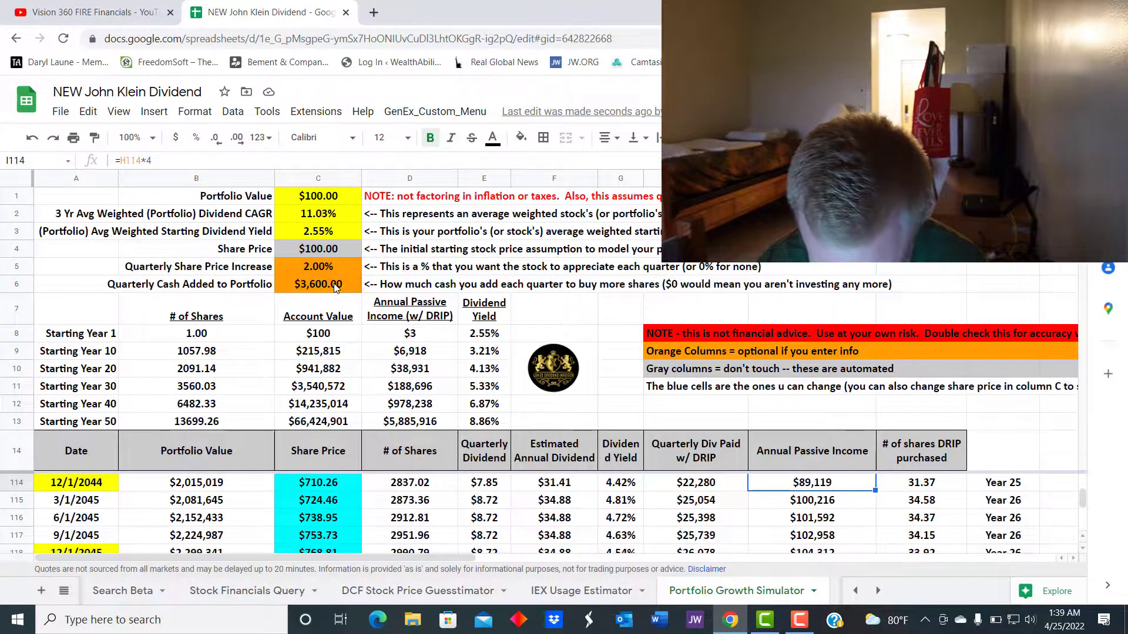
- Set quarterly cash added in C6 to $500 and check the Year 35 portfolio value in B154
left_click(336, 287)
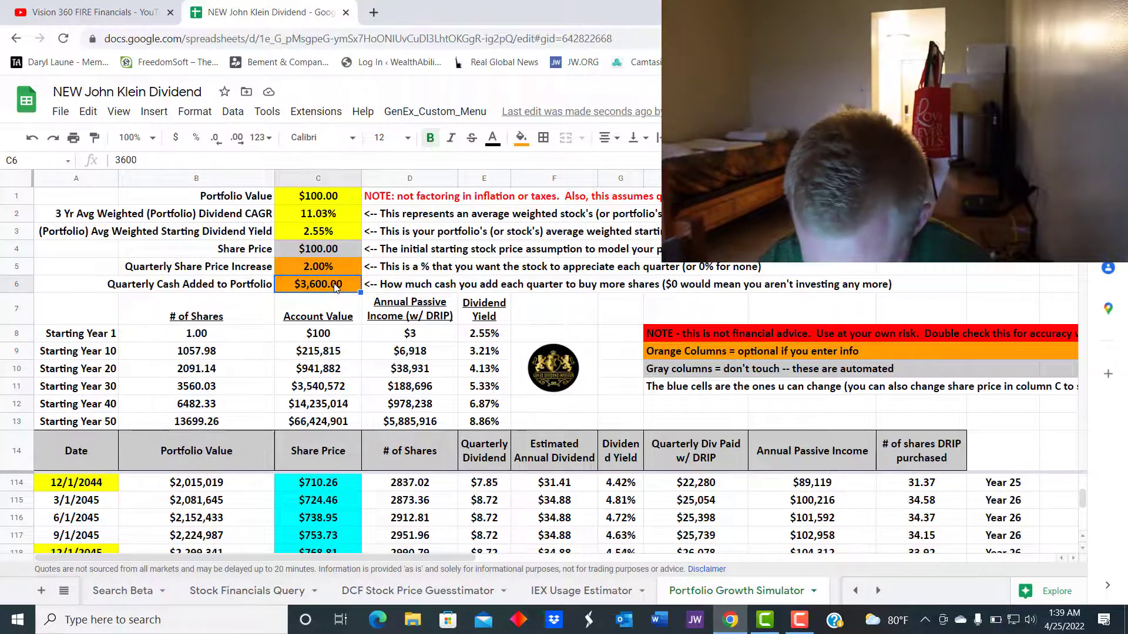
type("5")
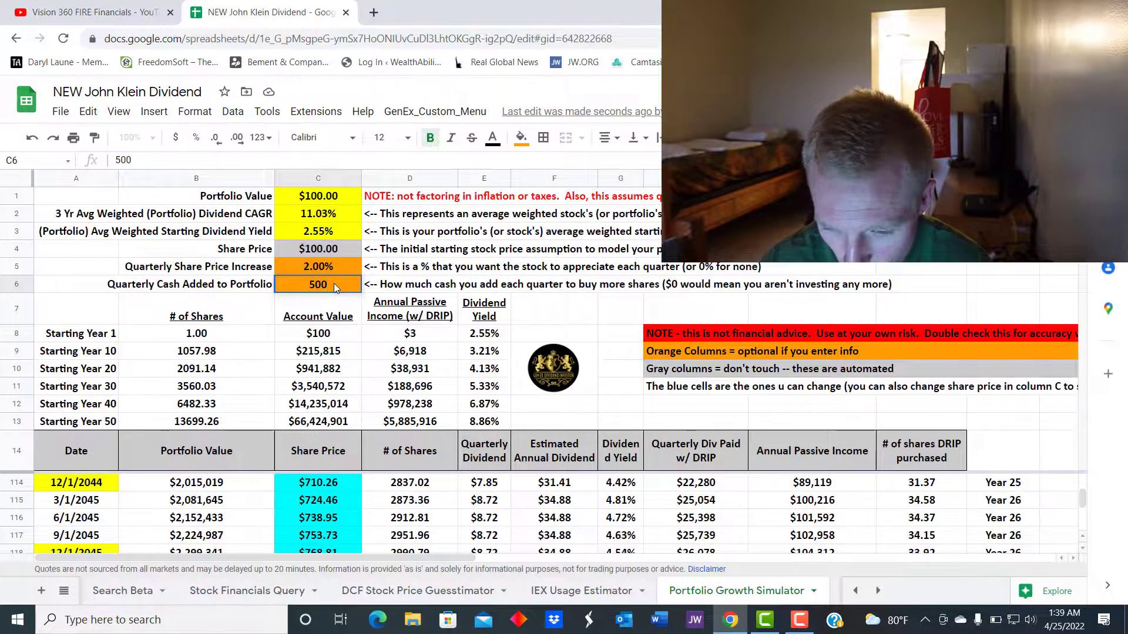
left_click(333, 267)
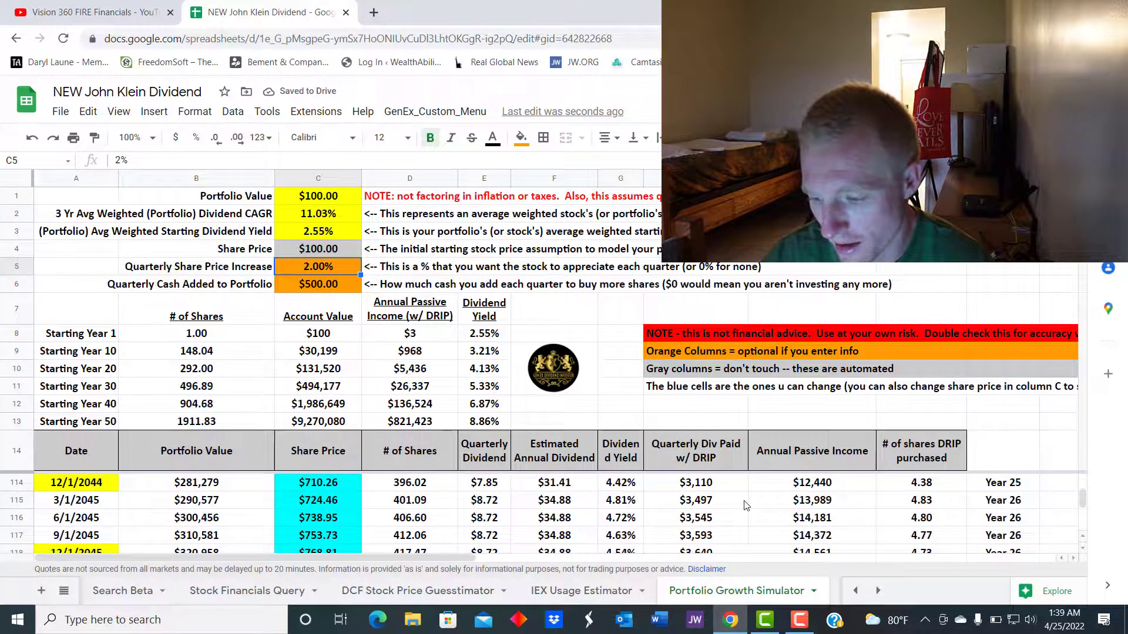
scroll(746, 505, "down", 13)
scroll(612, 506, "up", 1)
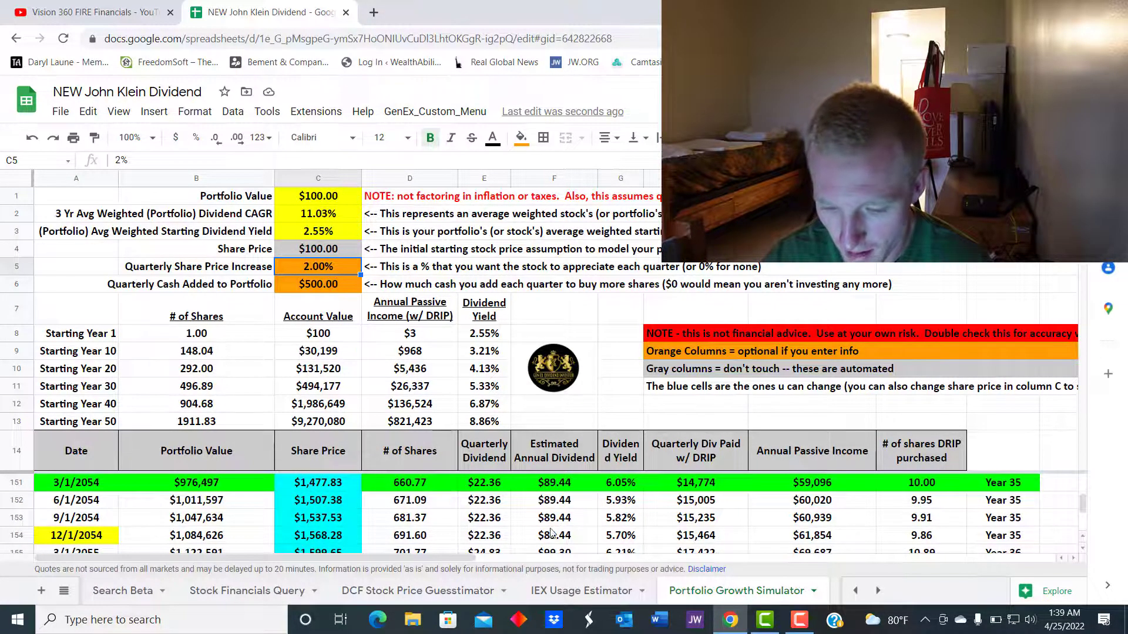
left_click(251, 540)
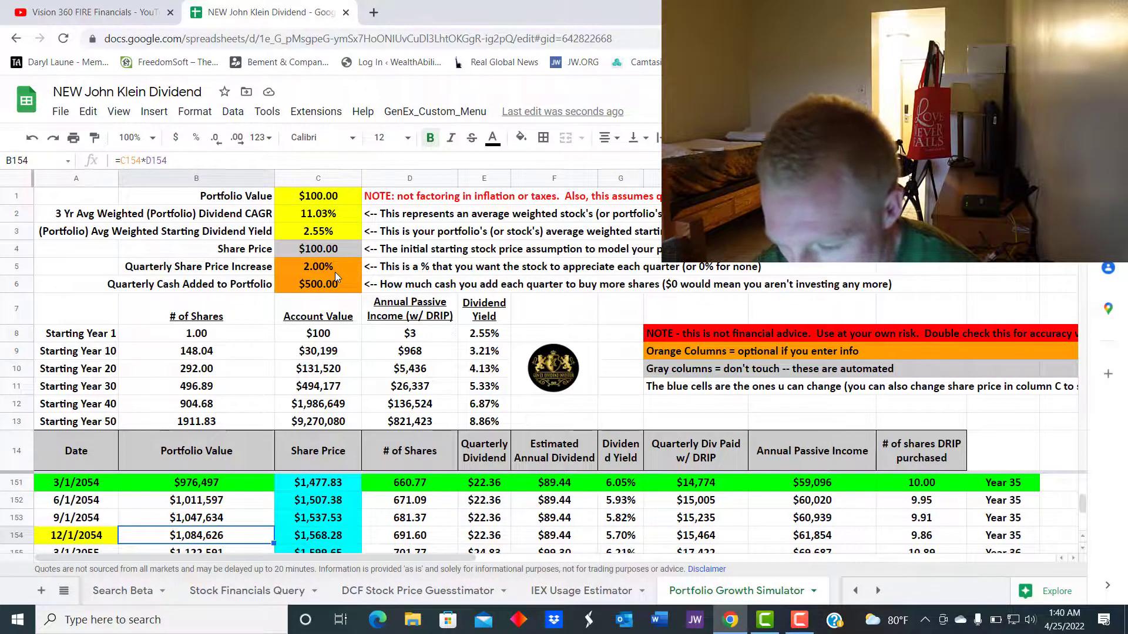
left_click(809, 537)
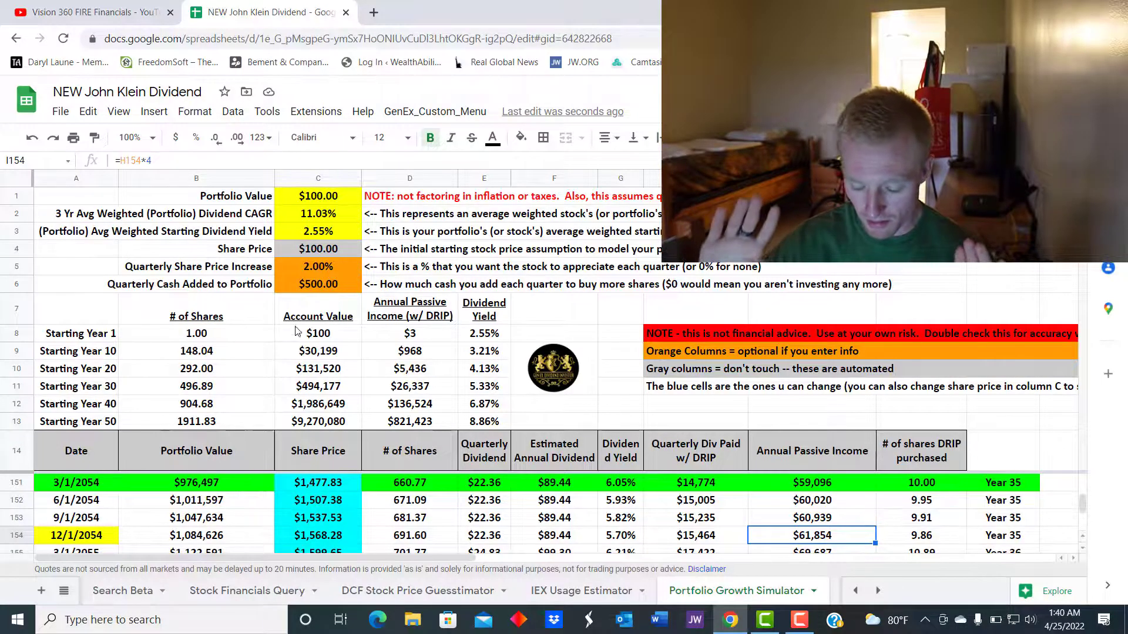
- Change quarterly cash added to $950 and confirm the Year 35 value of $2,055,301 in B154
left_click(324, 287)
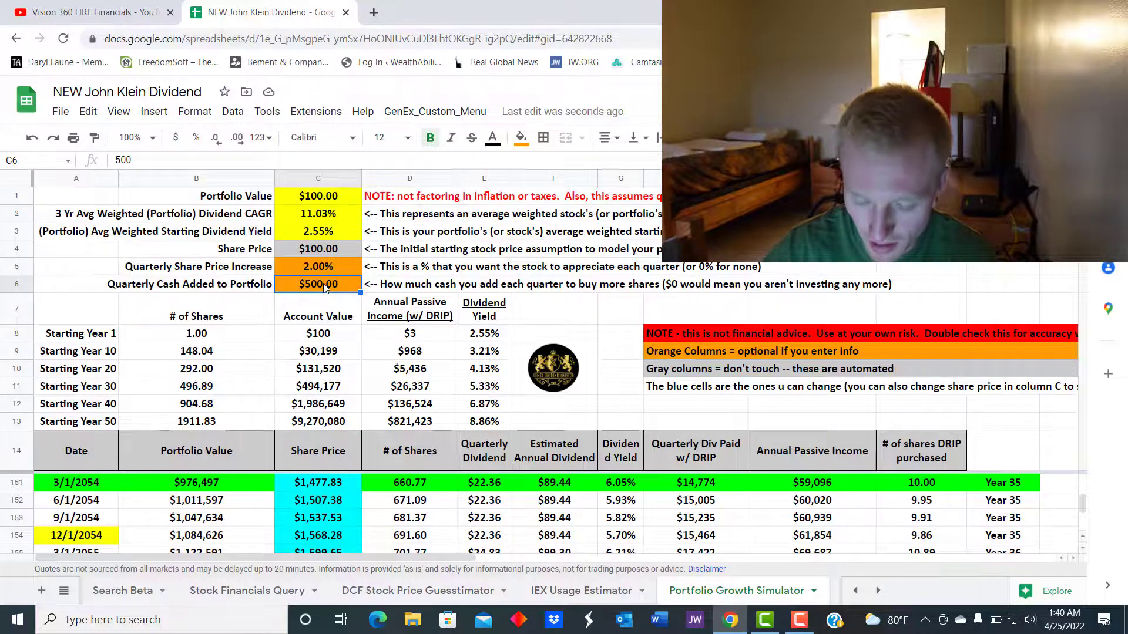
type("950")
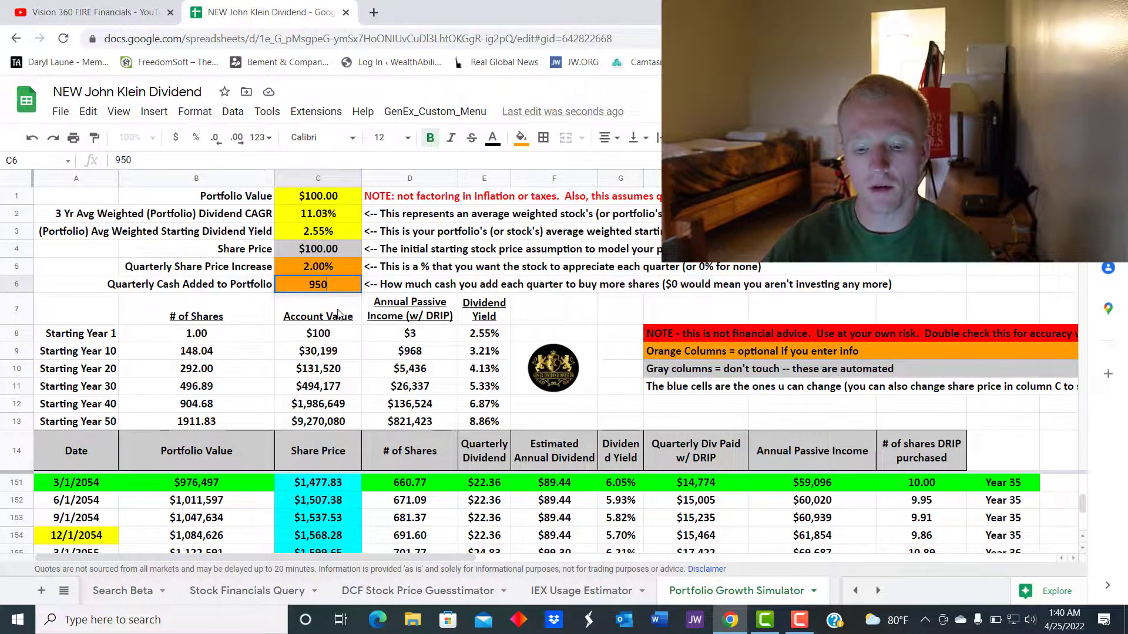
left_click(327, 333)
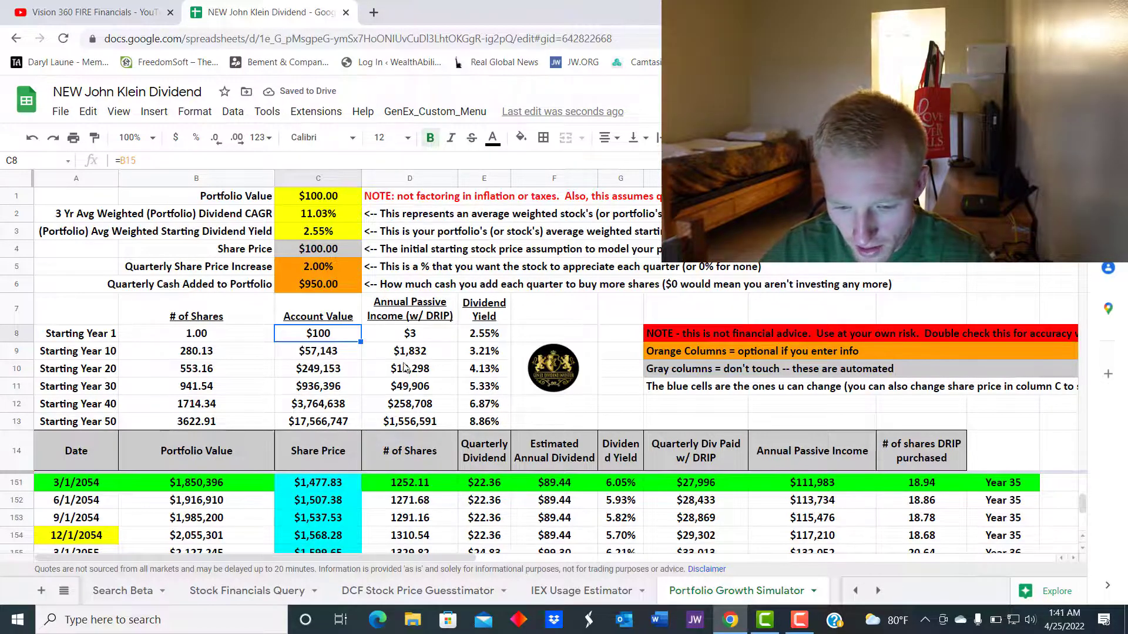
left_click(219, 537)
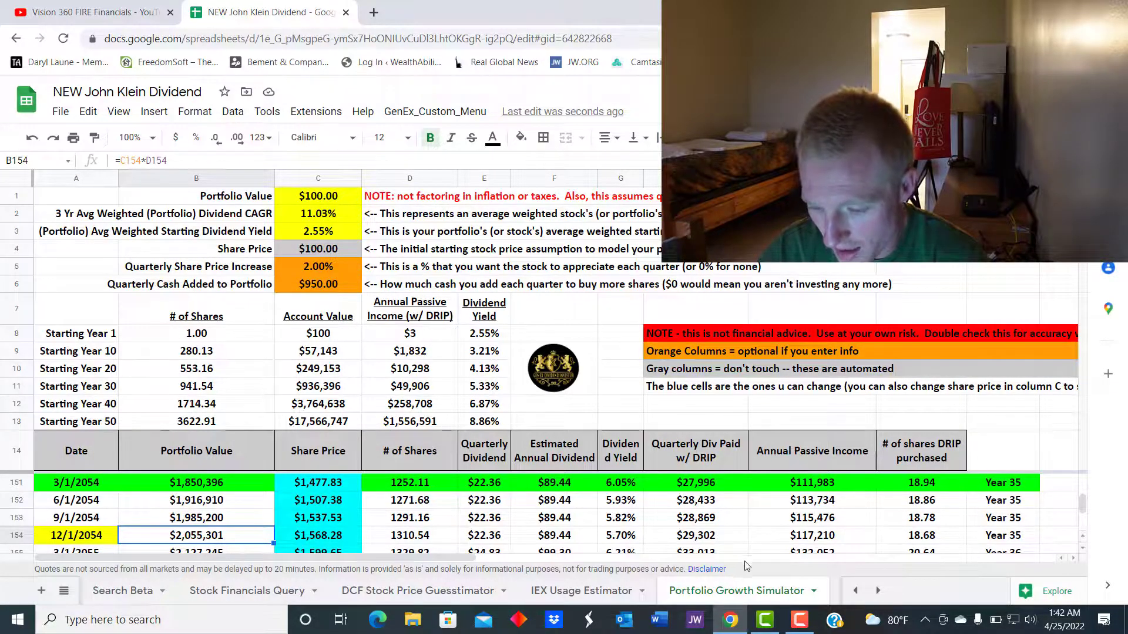
left_click(632, 538)
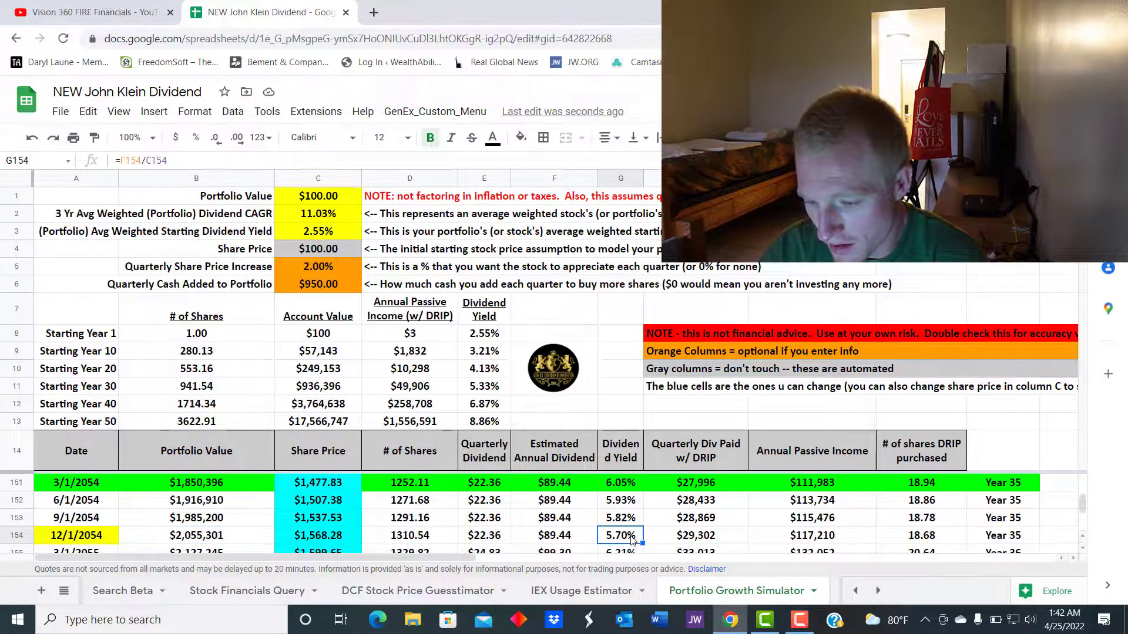
left_click(824, 541)
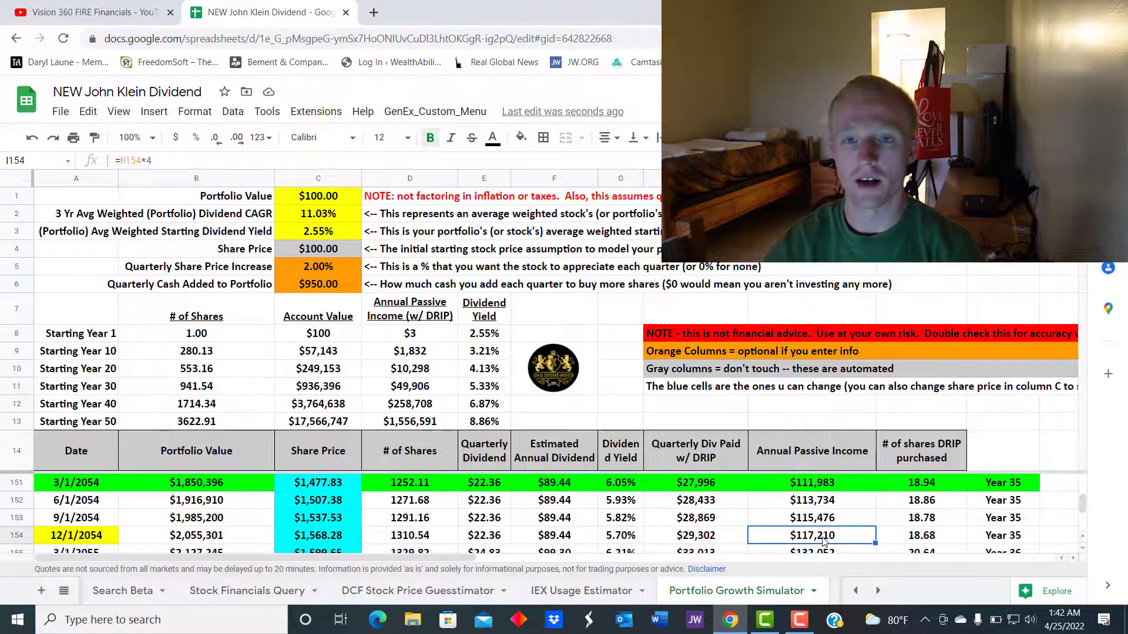